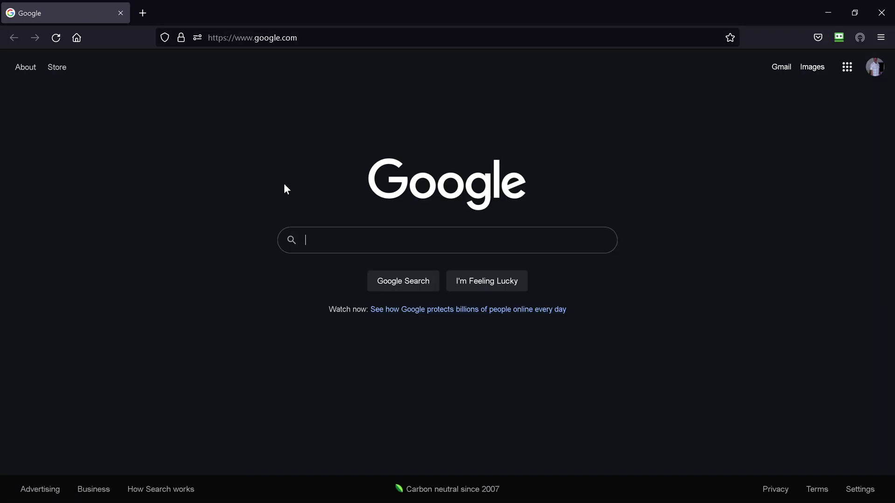
# Step: Search Google for 'crossfire wifi' using the autocomplete suggestion
pyautogui.write('cro')
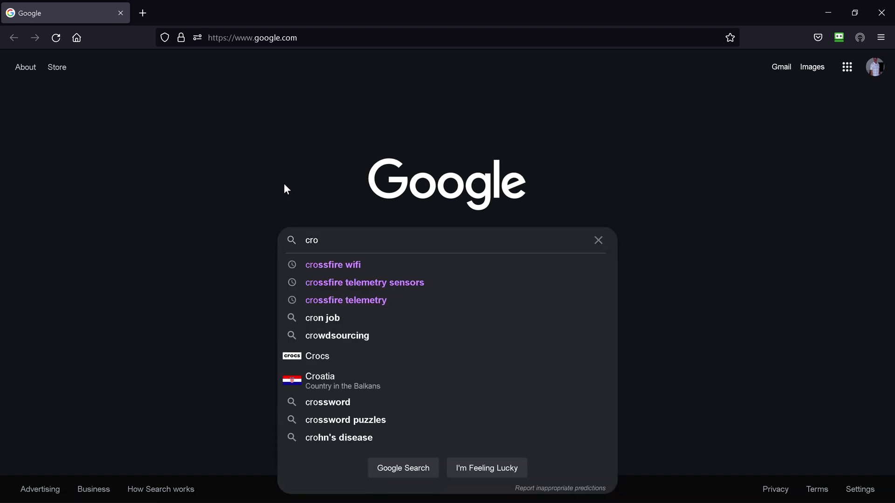
pyautogui.write('ssfire')
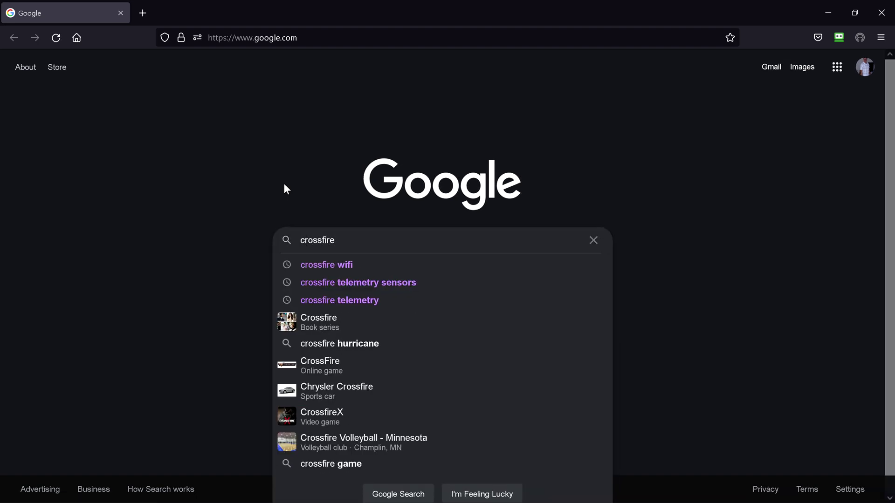
pyautogui.click(354, 267)
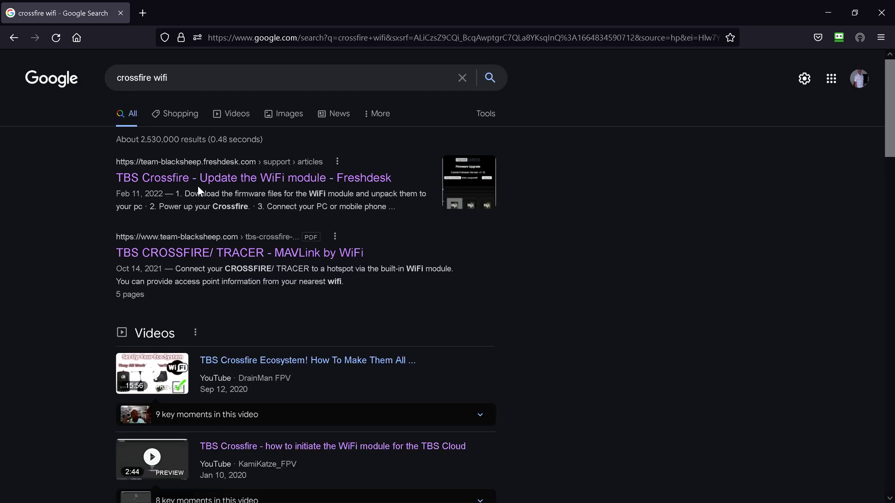
# Step: Download tbs-cloud-activation.zip from the TBS Freshdesk WiFi module update article, then close Firefox
pyautogui.click(267, 179)
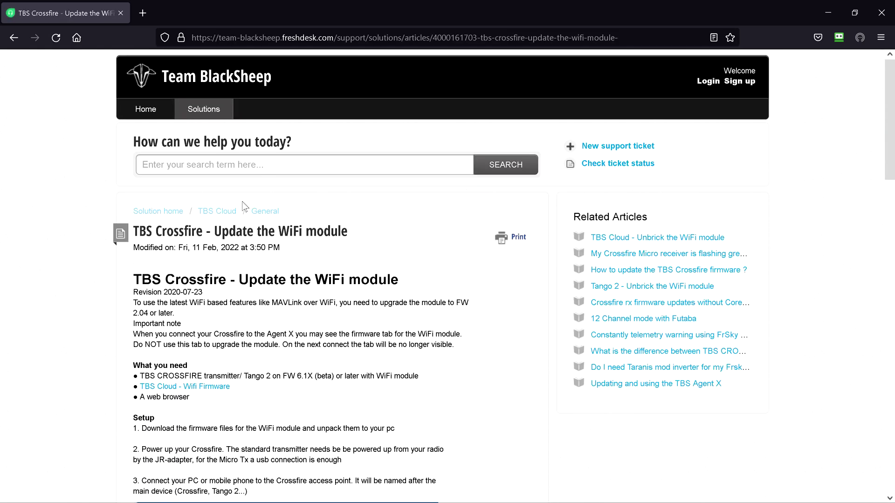
pyautogui.scroll(-4, 222, 271)
pyautogui.scroll(1, 222, 271)
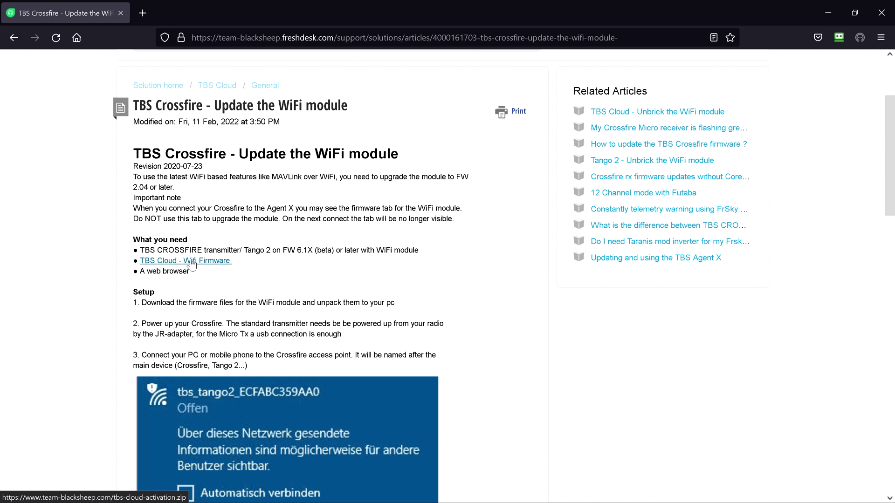
pyautogui.scroll(-2, 237, 313)
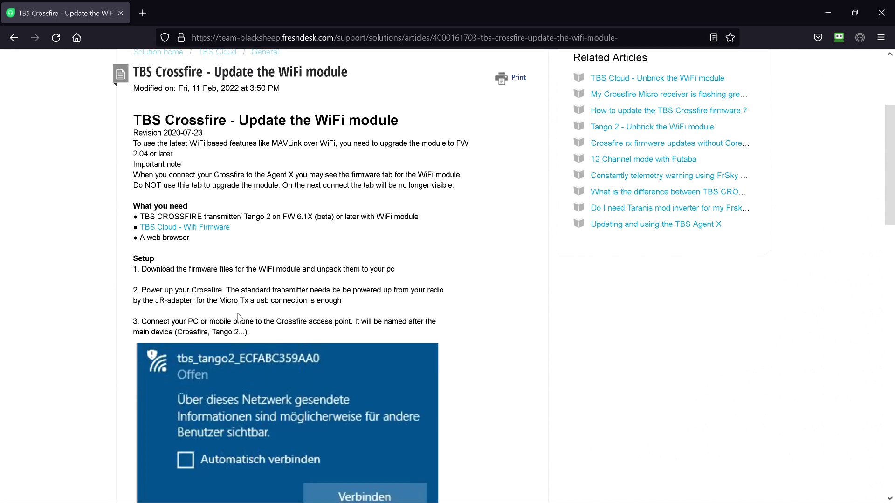
pyautogui.scroll(-3, 262, 265)
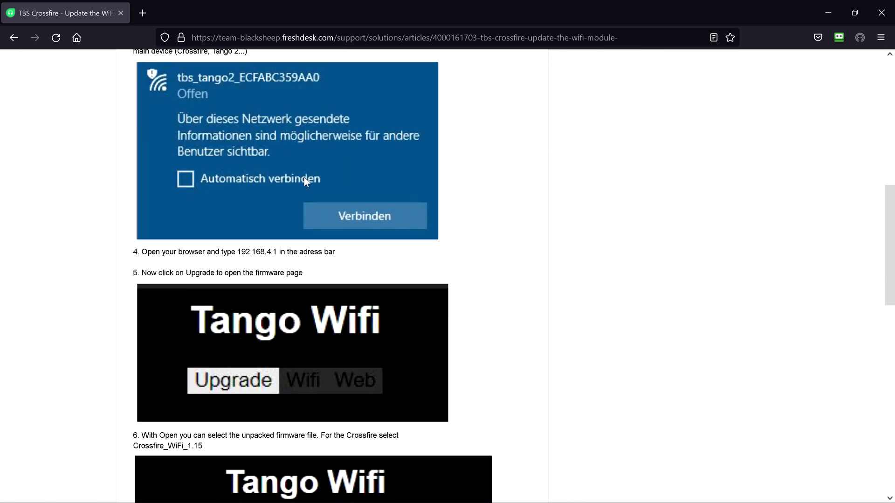
pyautogui.scroll(-3, 307, 335)
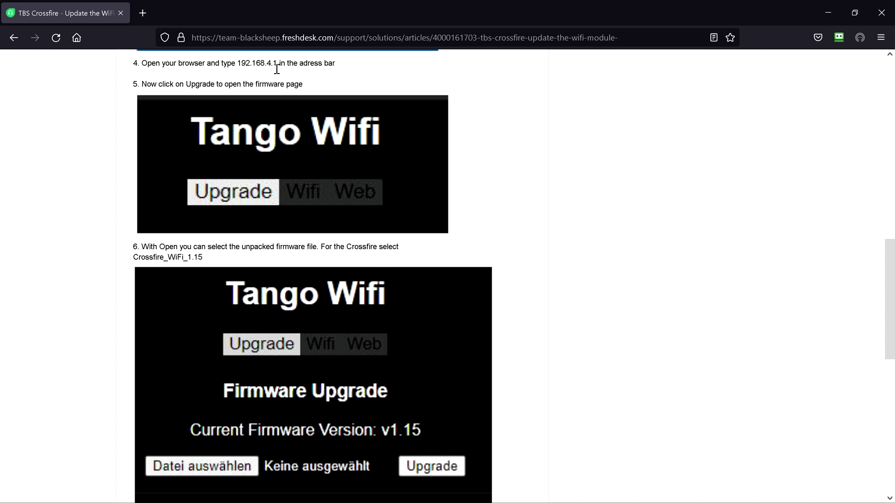
pyautogui.scroll(-10, 282, 236)
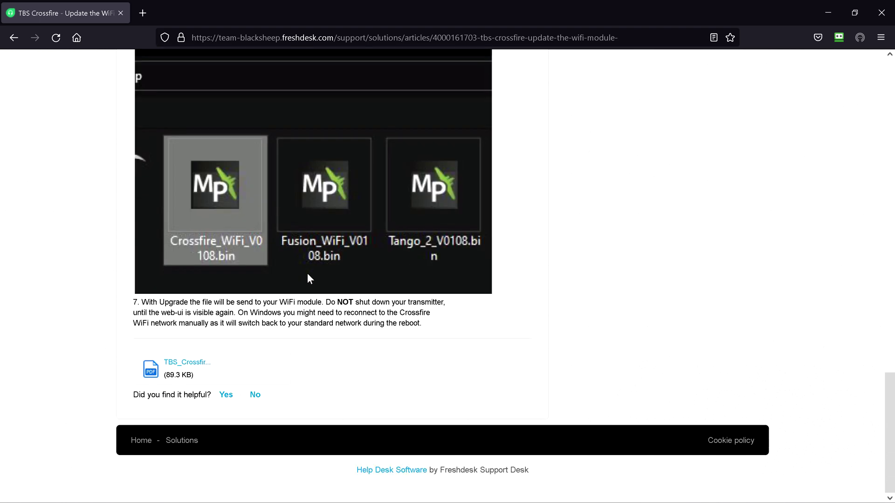
pyautogui.scroll(15, 308, 276)
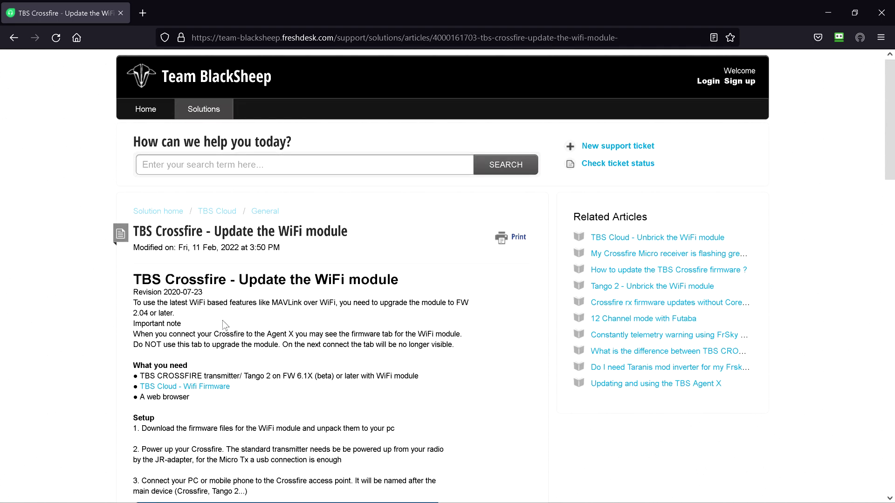
pyautogui.click(201, 388)
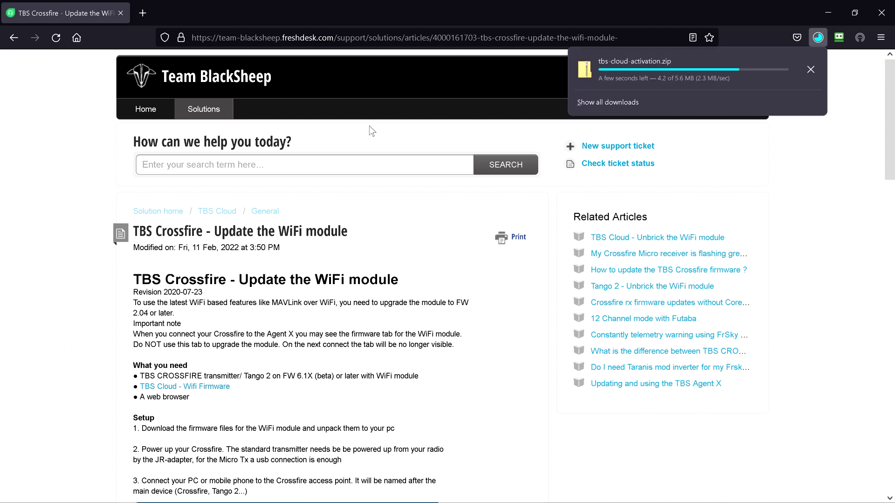
pyautogui.click(885, 19)
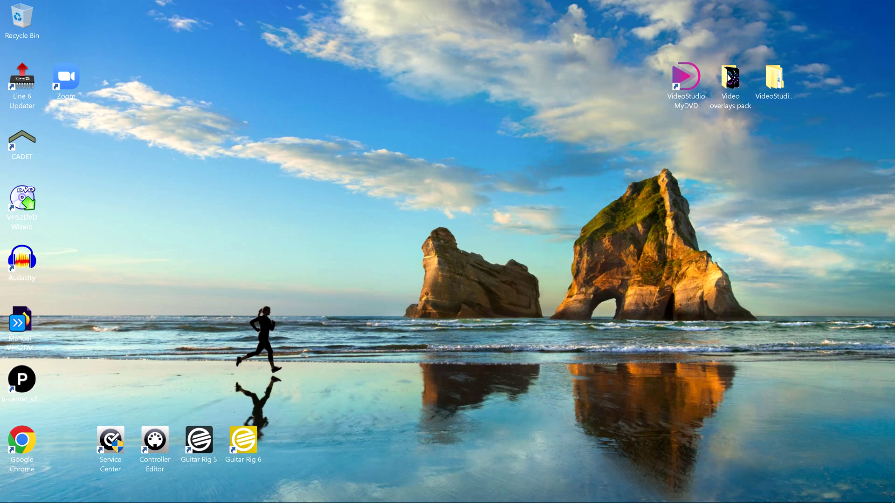
# Step: Extract tbs-cloud-activation.zip in Downloads with WinRAR into a tbs-cloud-activation folder
pyautogui.moveTo(175, 494)
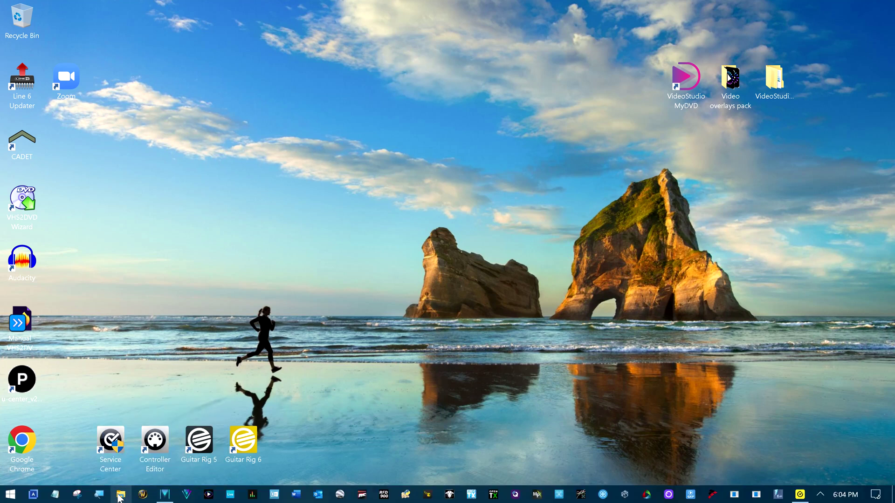
pyautogui.click(119, 496)
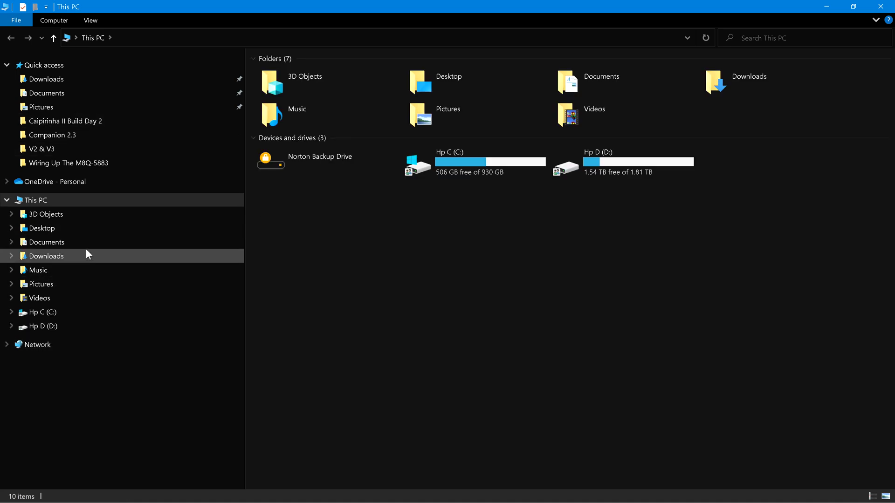
pyautogui.click(59, 256)
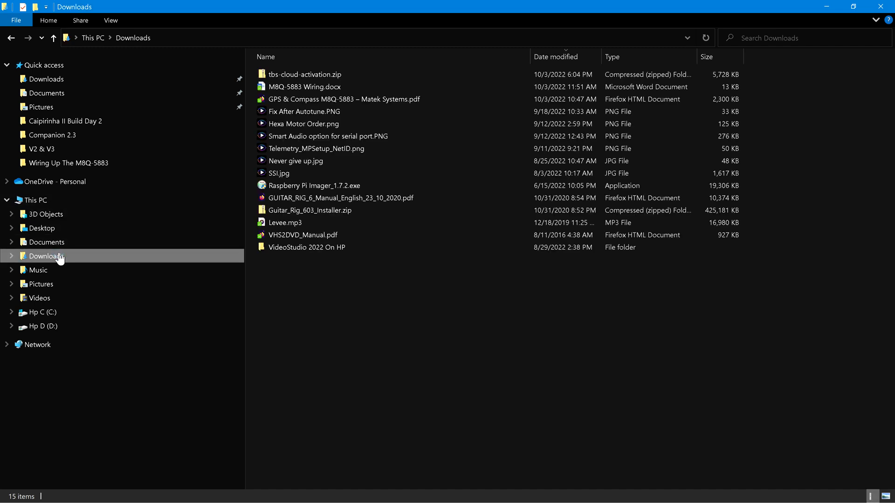
pyautogui.doubleClick(315, 72)
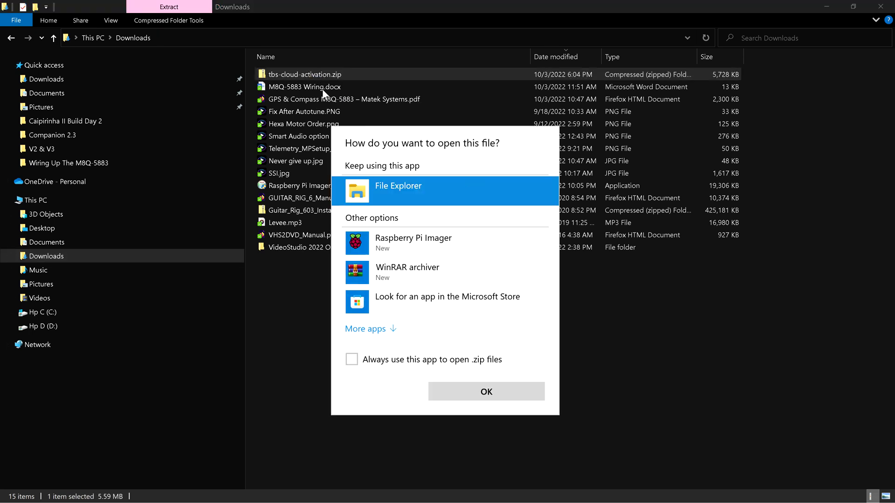
pyautogui.click(341, 74)
pyautogui.rightClick(339, 71)
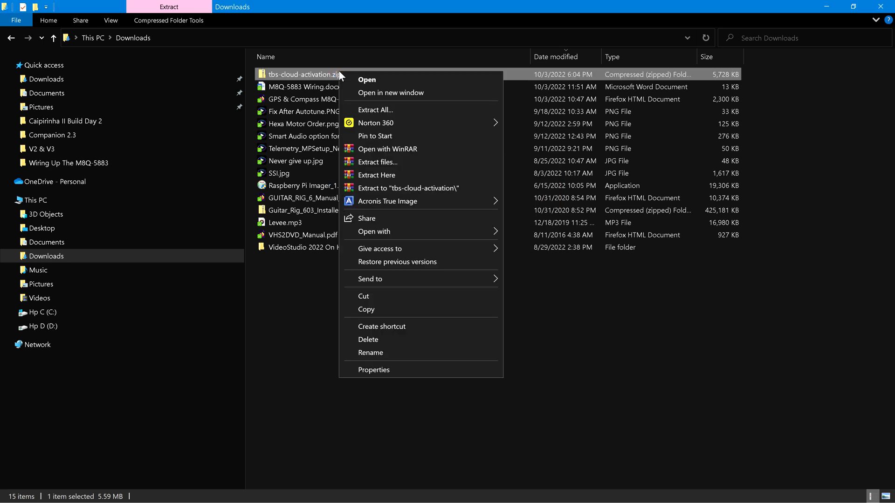
pyautogui.click(449, 183)
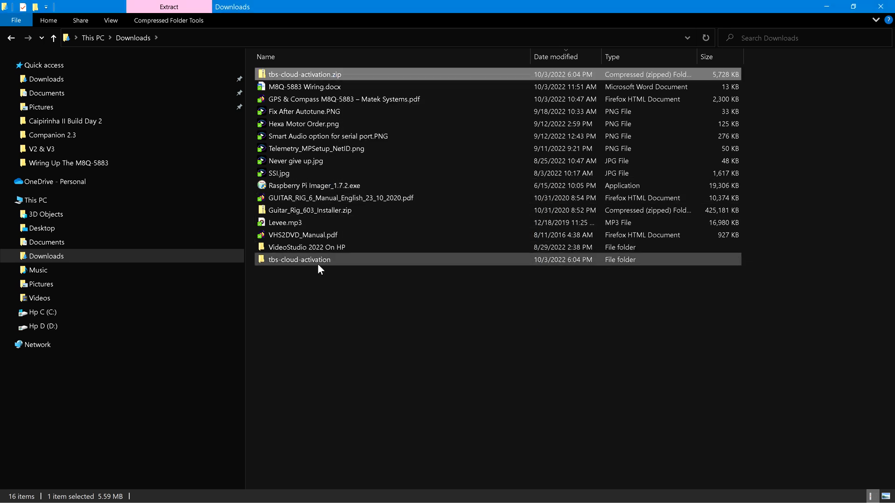
# Step: Open the extracted tbs-cloud-activation folder down to its v2.04 firmware folder
pyautogui.click(315, 259)
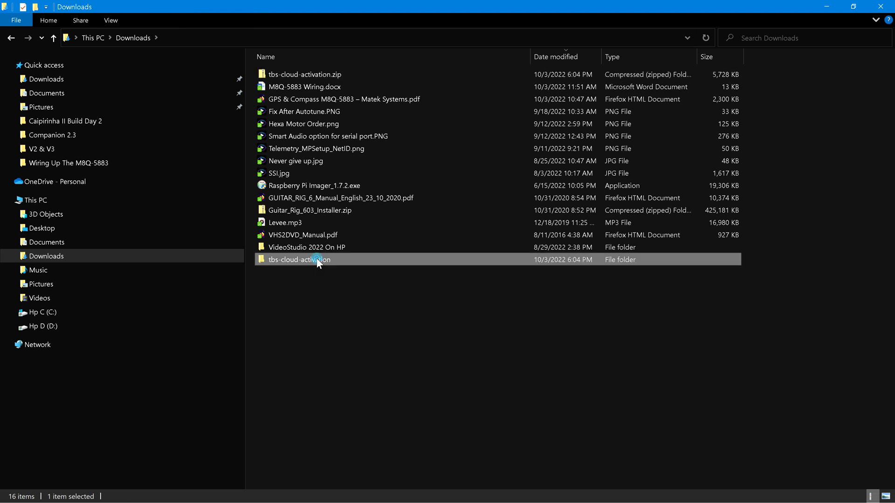
pyautogui.click(317, 258)
pyautogui.press('Return')
pyautogui.doubleClick(332, 265)
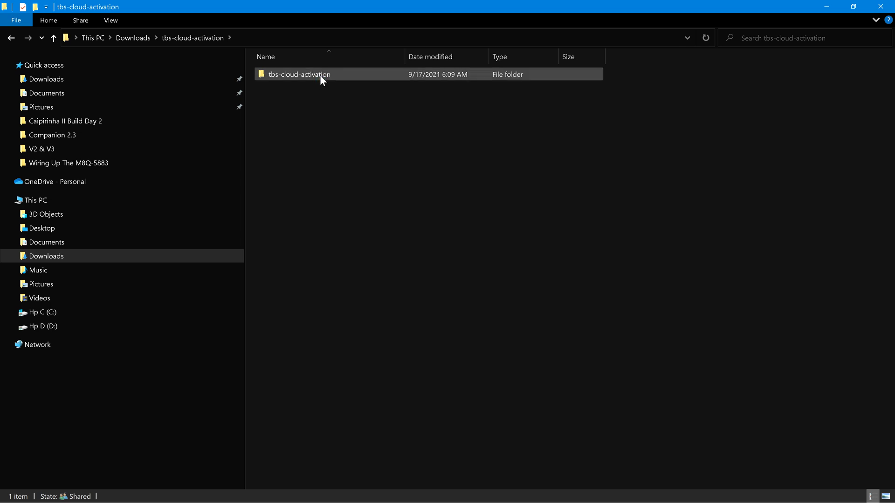
pyautogui.doubleClick(322, 76)
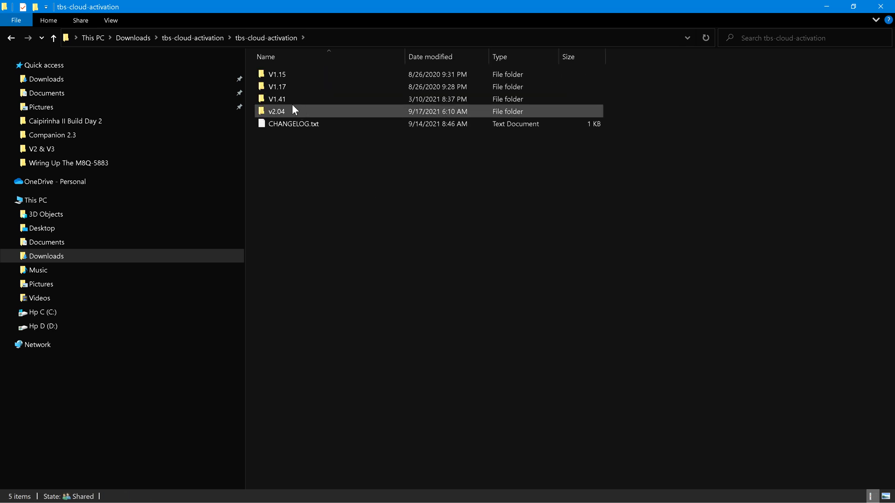
pyautogui.click(278, 116)
pyautogui.press('Return')
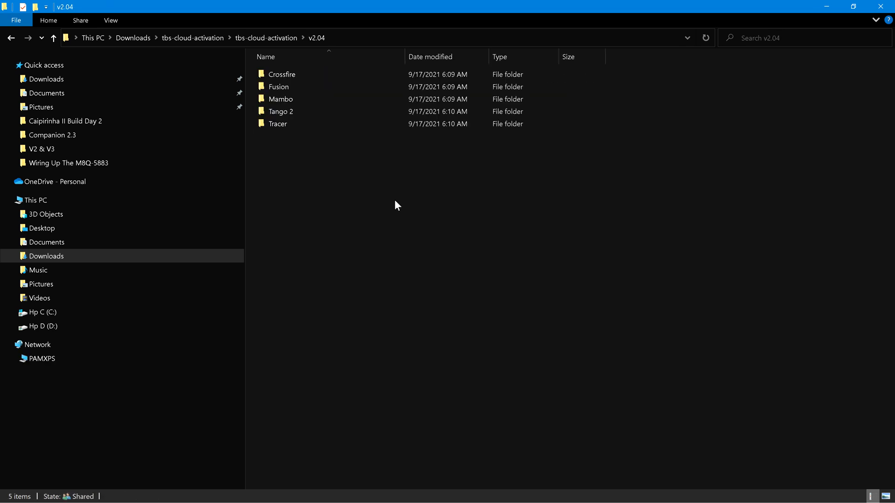
# Step: Select the Crossfire folder among the five v2.04 device folders and close File Explorer
pyautogui.moveTo(296, 79)
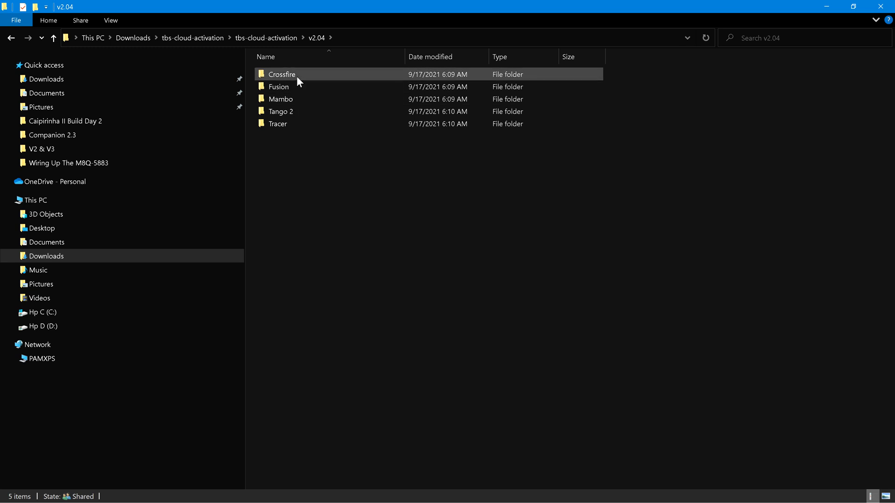
pyautogui.click(298, 73)
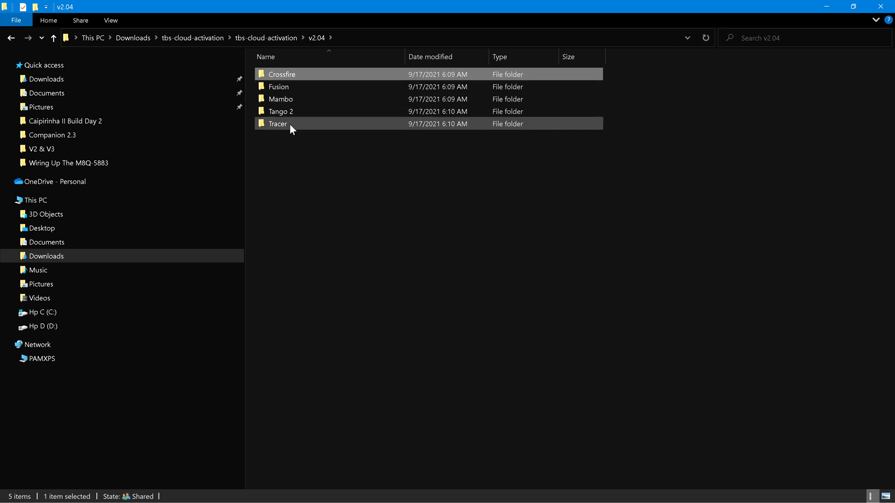
pyautogui.moveTo(289, 122)
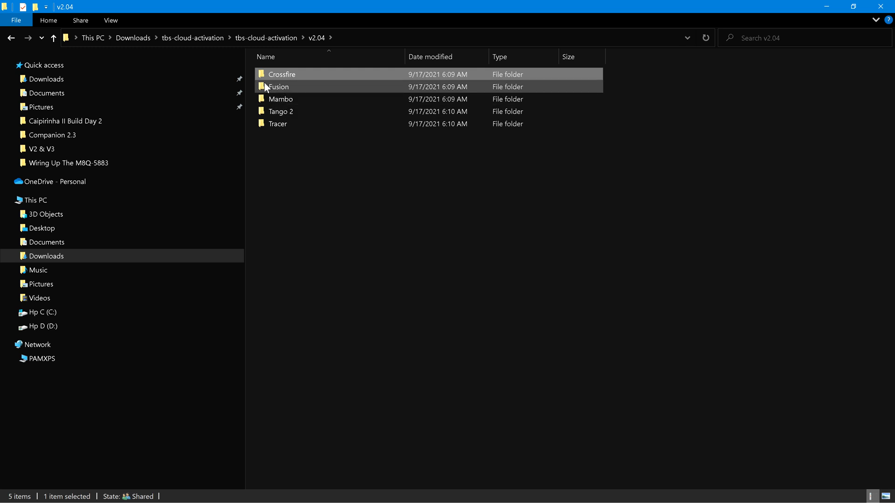
pyautogui.moveTo(265, 87)
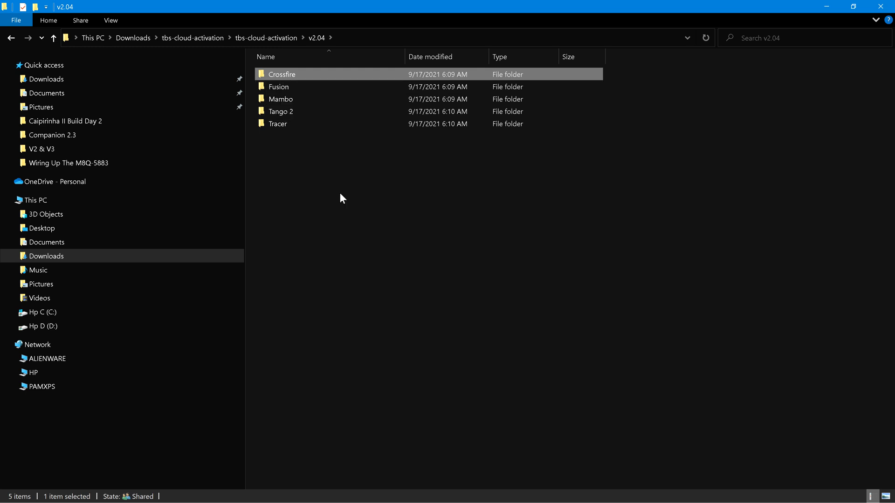
pyautogui.click(881, 9)
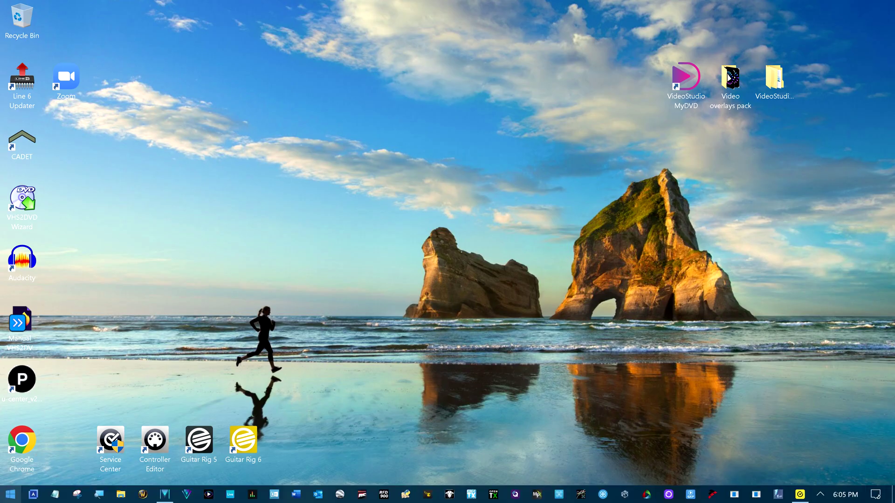
# Step: Switch Wi-Fi On under Settings > Network & Internet > Wi-Fi
pyautogui.click(10, 493)
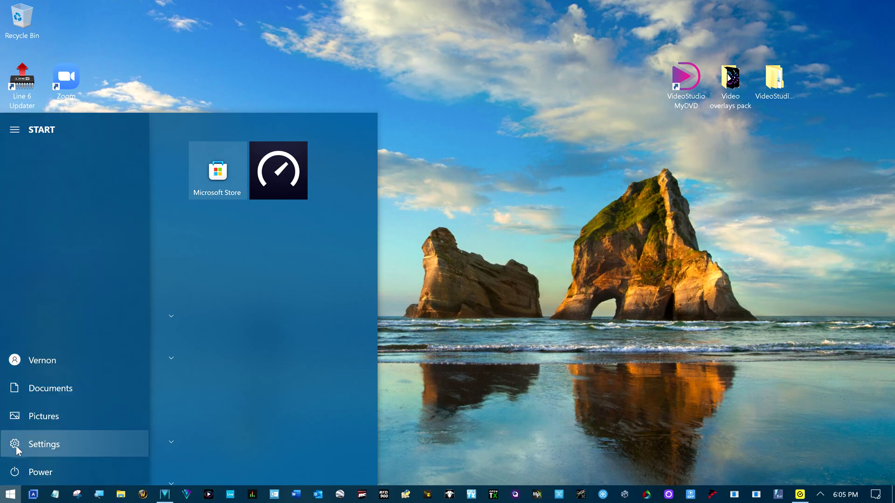
pyautogui.click(15, 444)
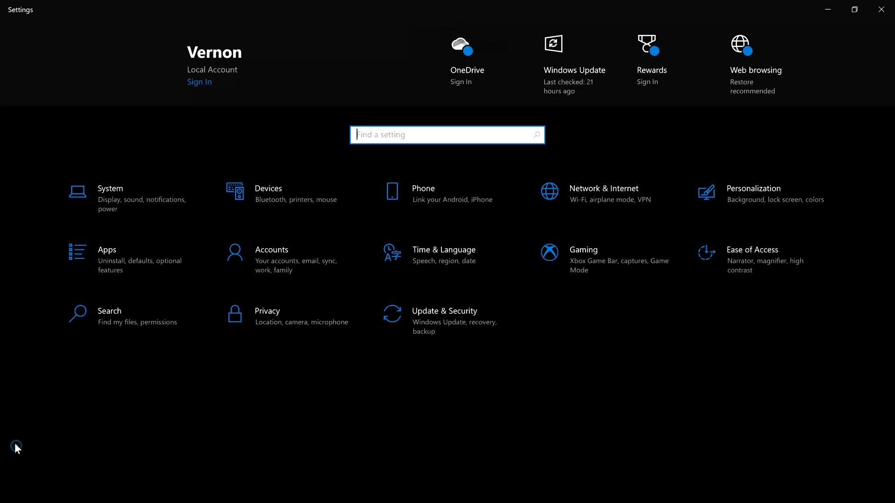
pyautogui.click(591, 202)
pyautogui.click(43, 160)
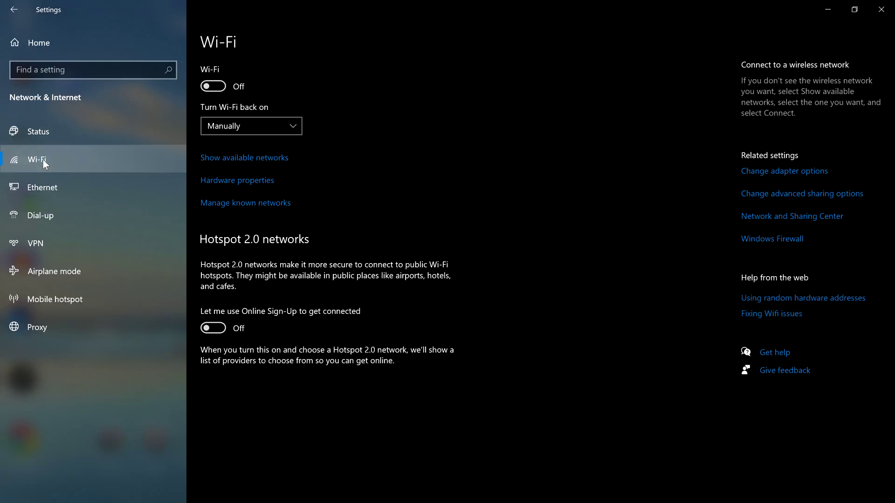
pyautogui.click(209, 87)
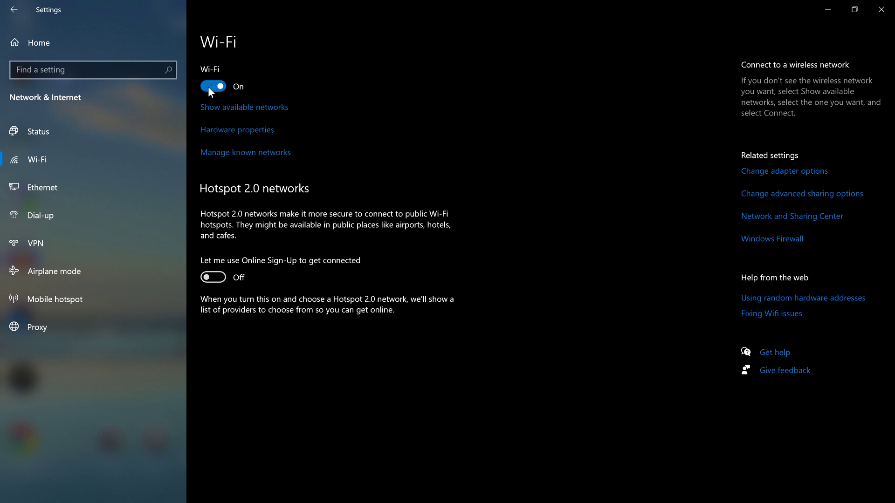
# Step: Connect to the open tbs_crossfire_E8DB84D009ED network from the available networks list
pyautogui.click(241, 108)
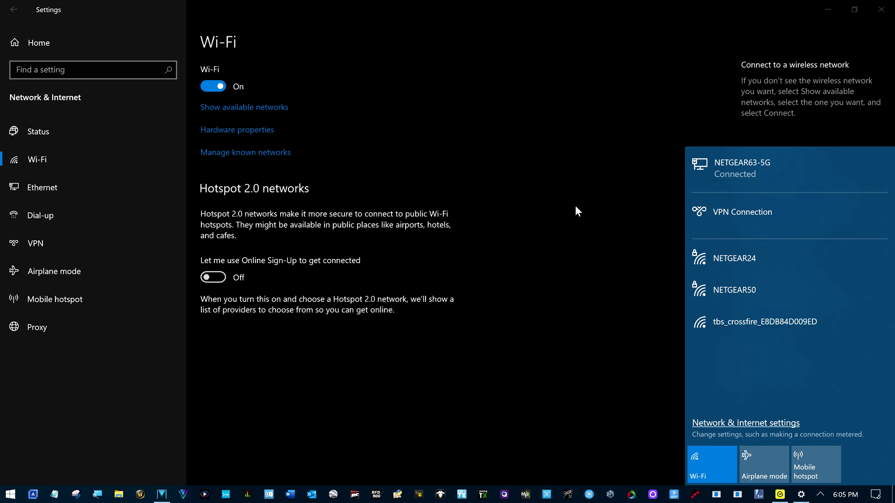
pyautogui.click(818, 321)
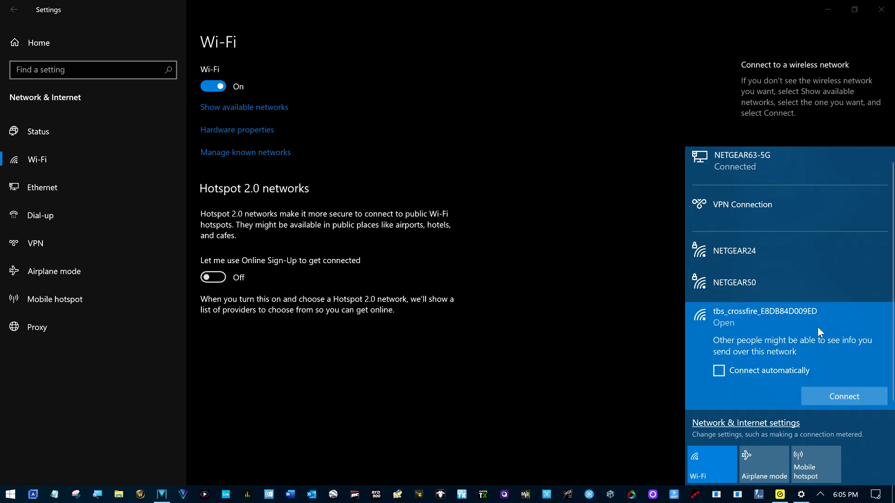
pyautogui.click(835, 401)
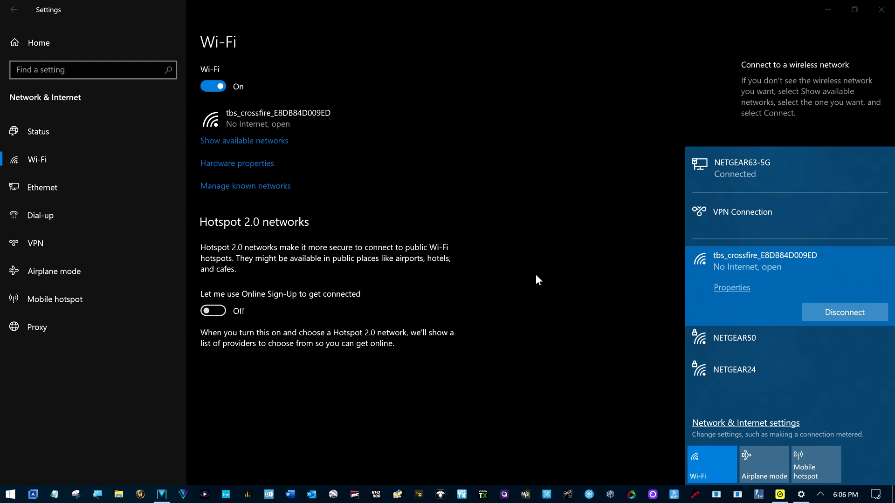
pyautogui.click(881, 10)
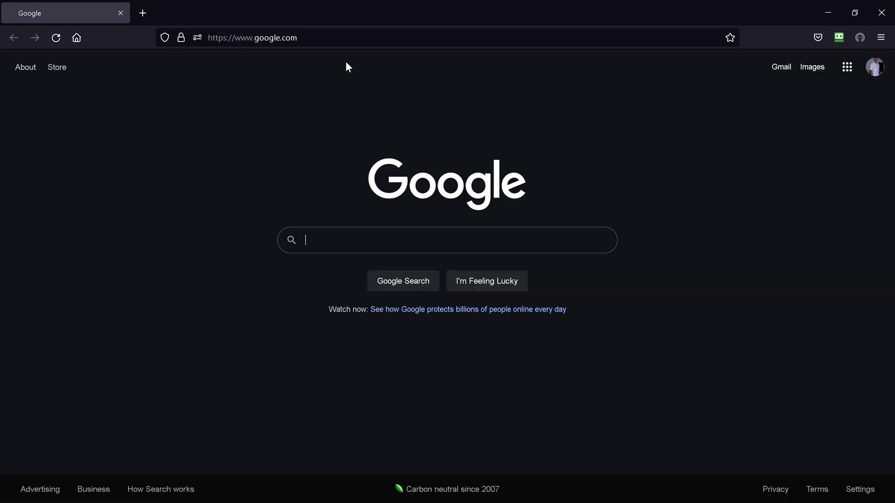
pyautogui.click(327, 38)
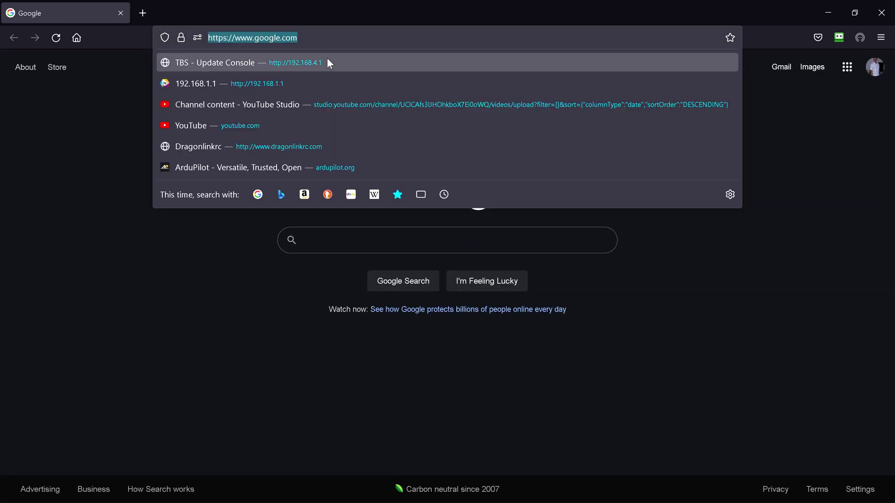
pyautogui.click(326, 59)
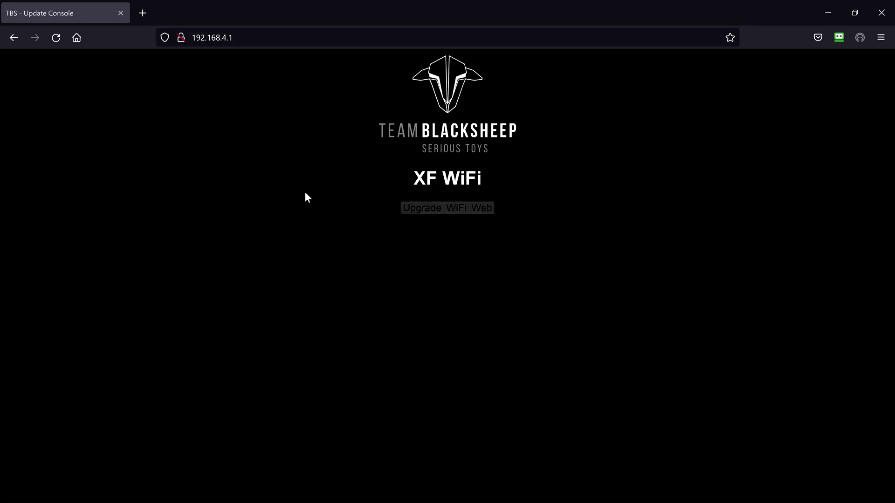
# Step: In the Upgrade panel, choose 0x000330xx_0x0204.bin from the Crossfire folder as the firmware file
pyautogui.click(423, 212)
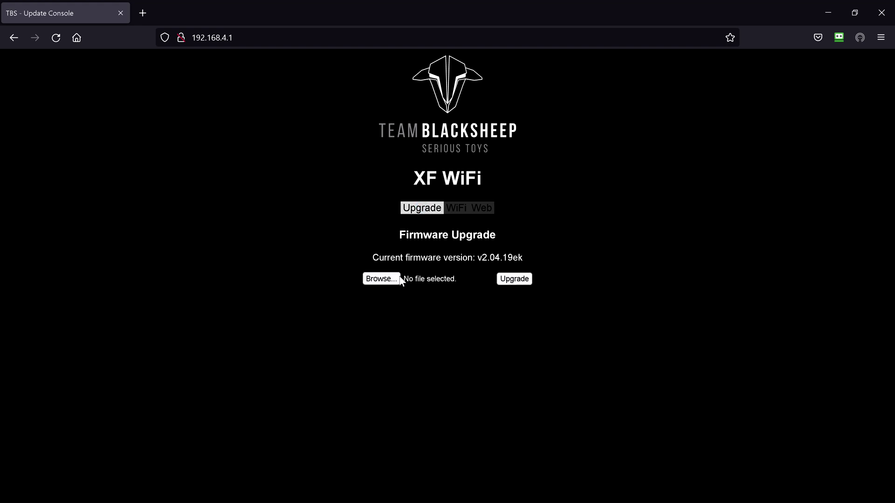
pyautogui.click(380, 279)
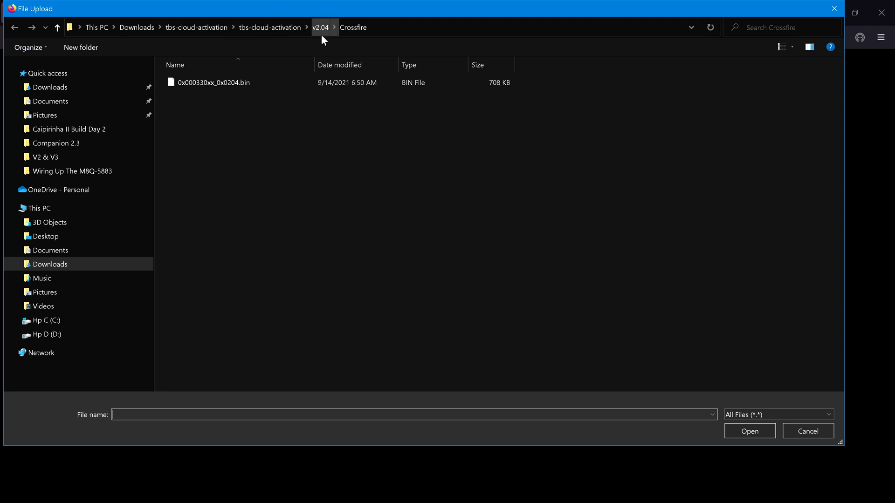
pyautogui.click(225, 78)
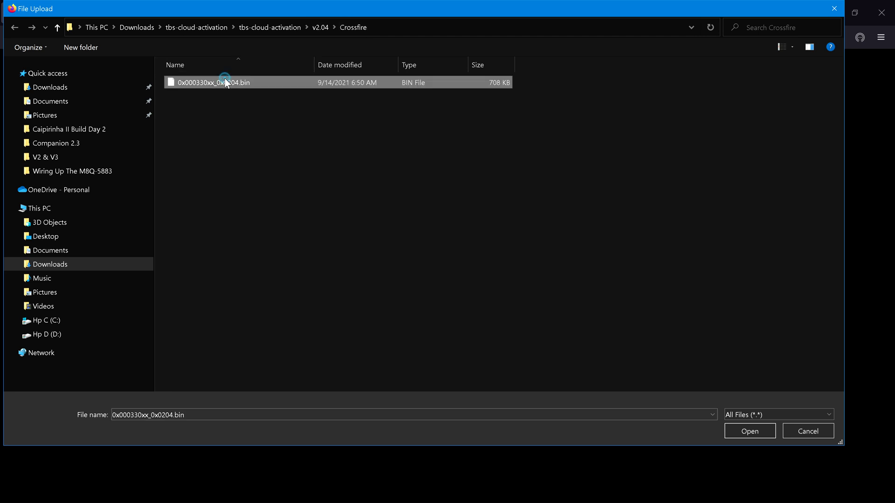
pyautogui.click(750, 432)
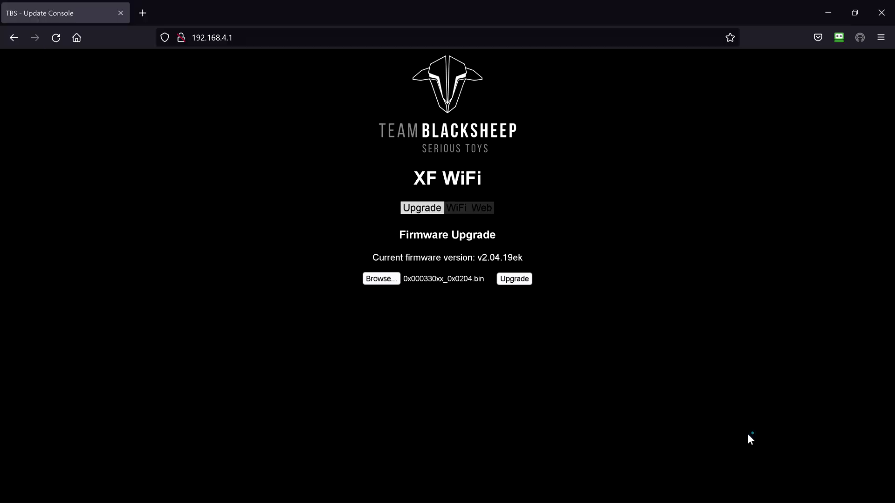
# Step: Start the upgrade and wait for 'Successfuly upgraded from v2.04 to v2.04!'
pyautogui.click(513, 280)
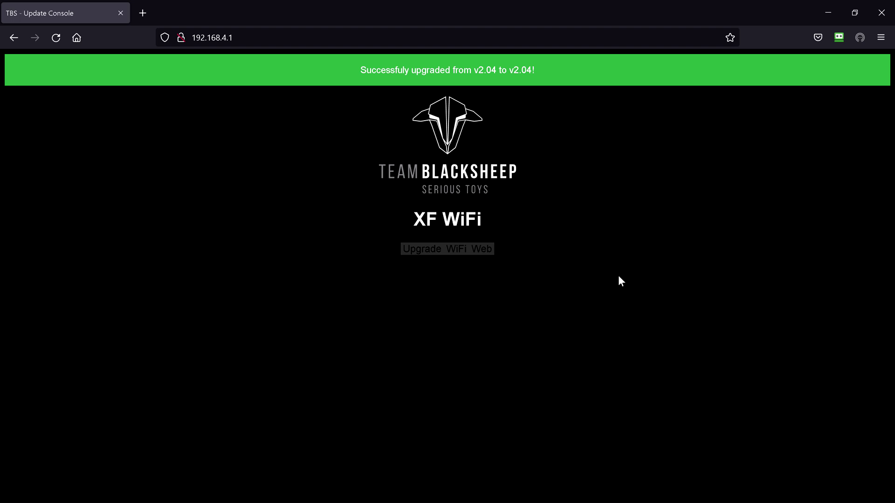
# Step: Reload the console and show WiFi Config, with SoftAP mode at 192.168.4.1
pyautogui.click(56, 38)
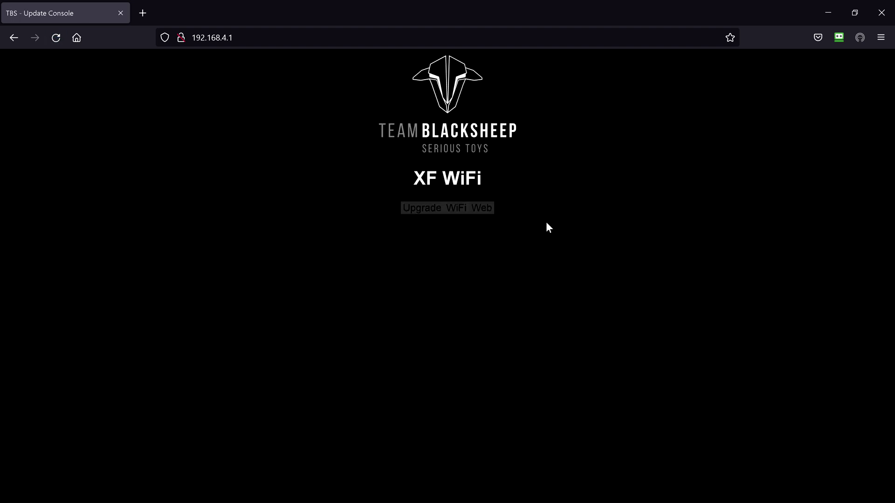
pyautogui.click(456, 211)
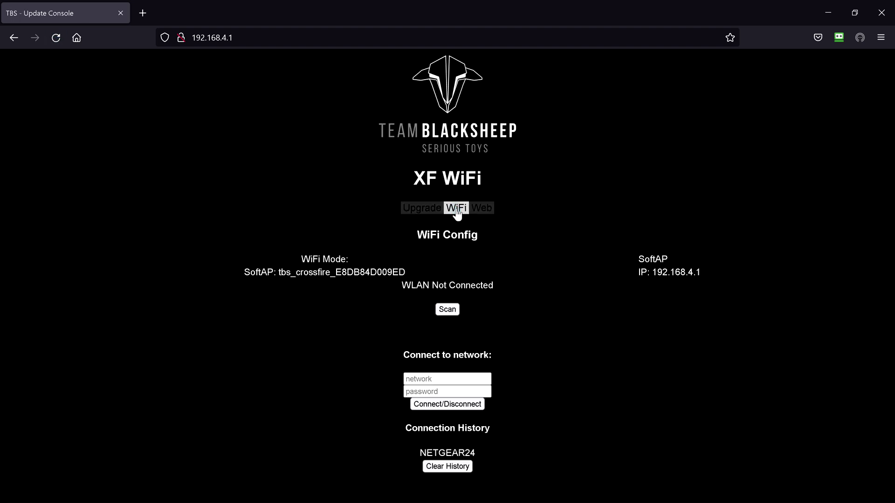